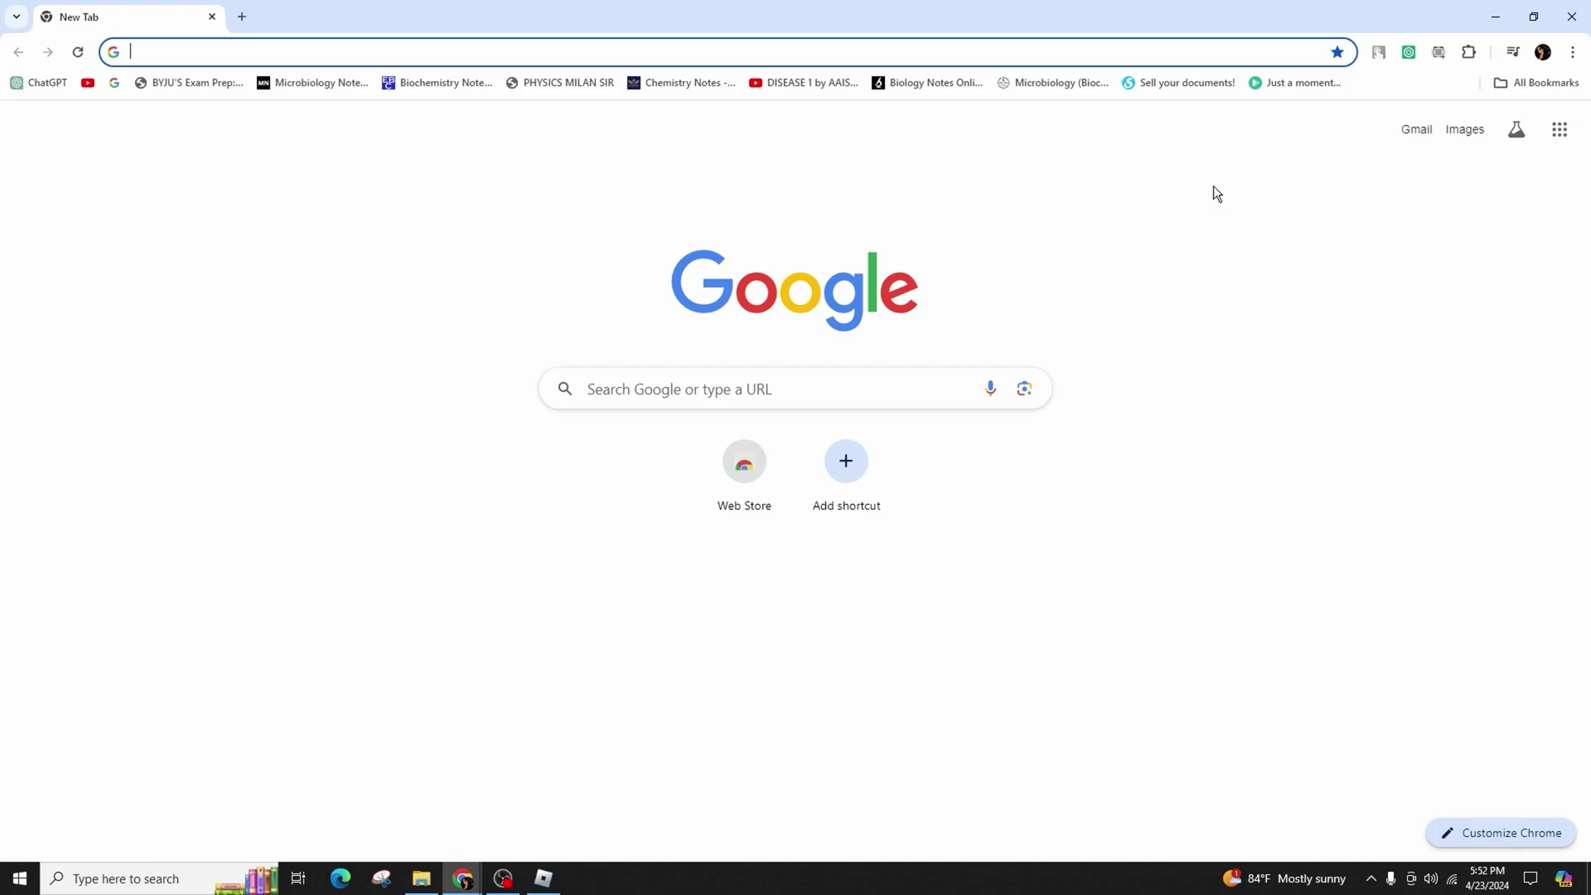
type("unli")
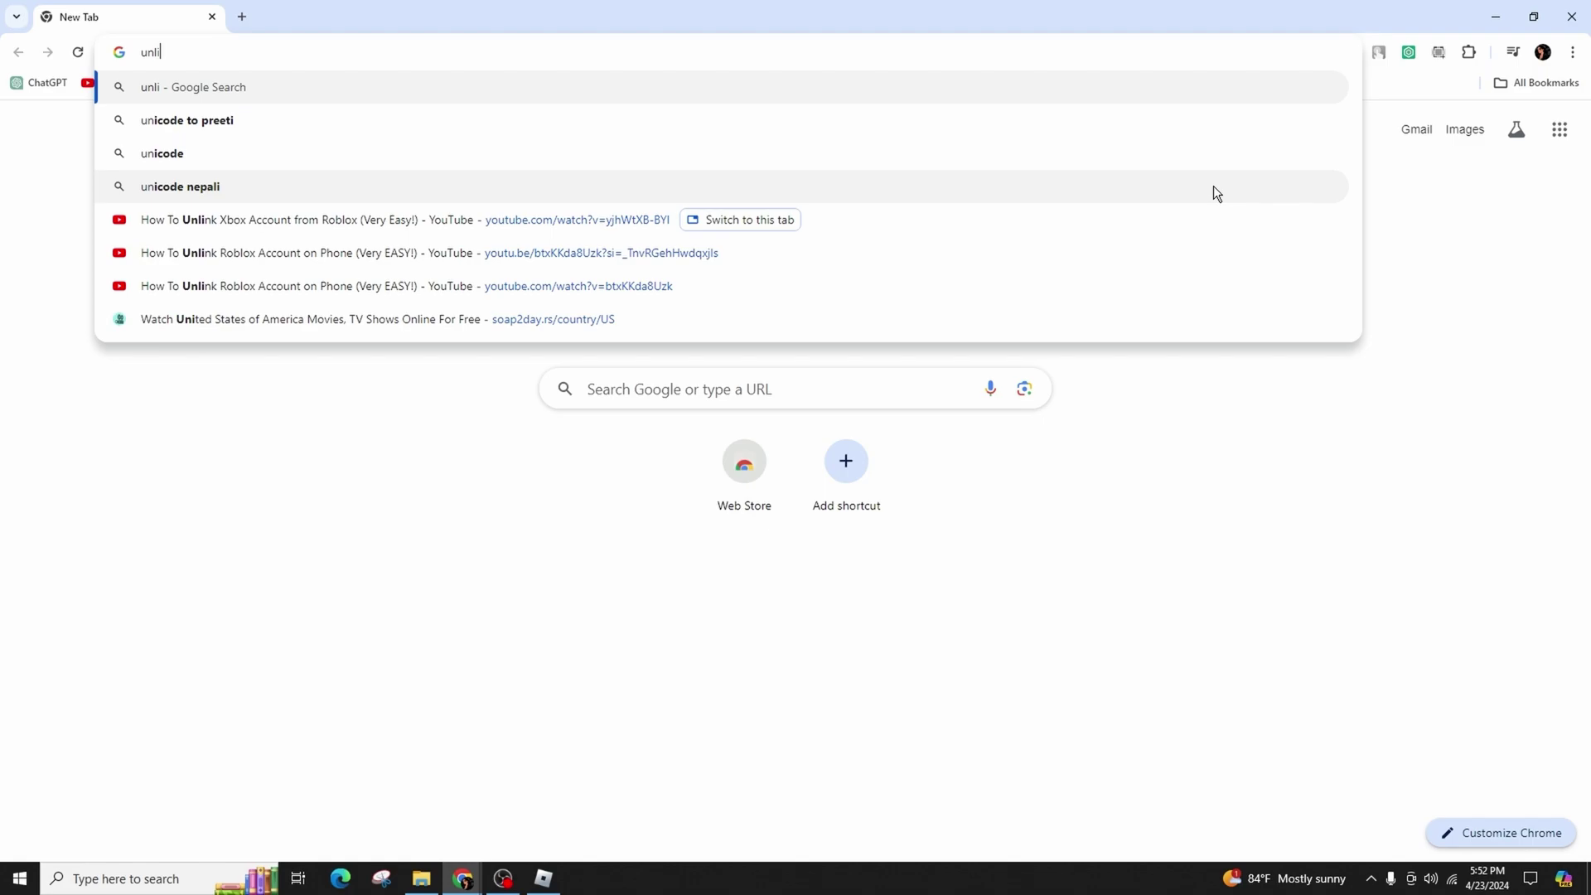
type("nk")
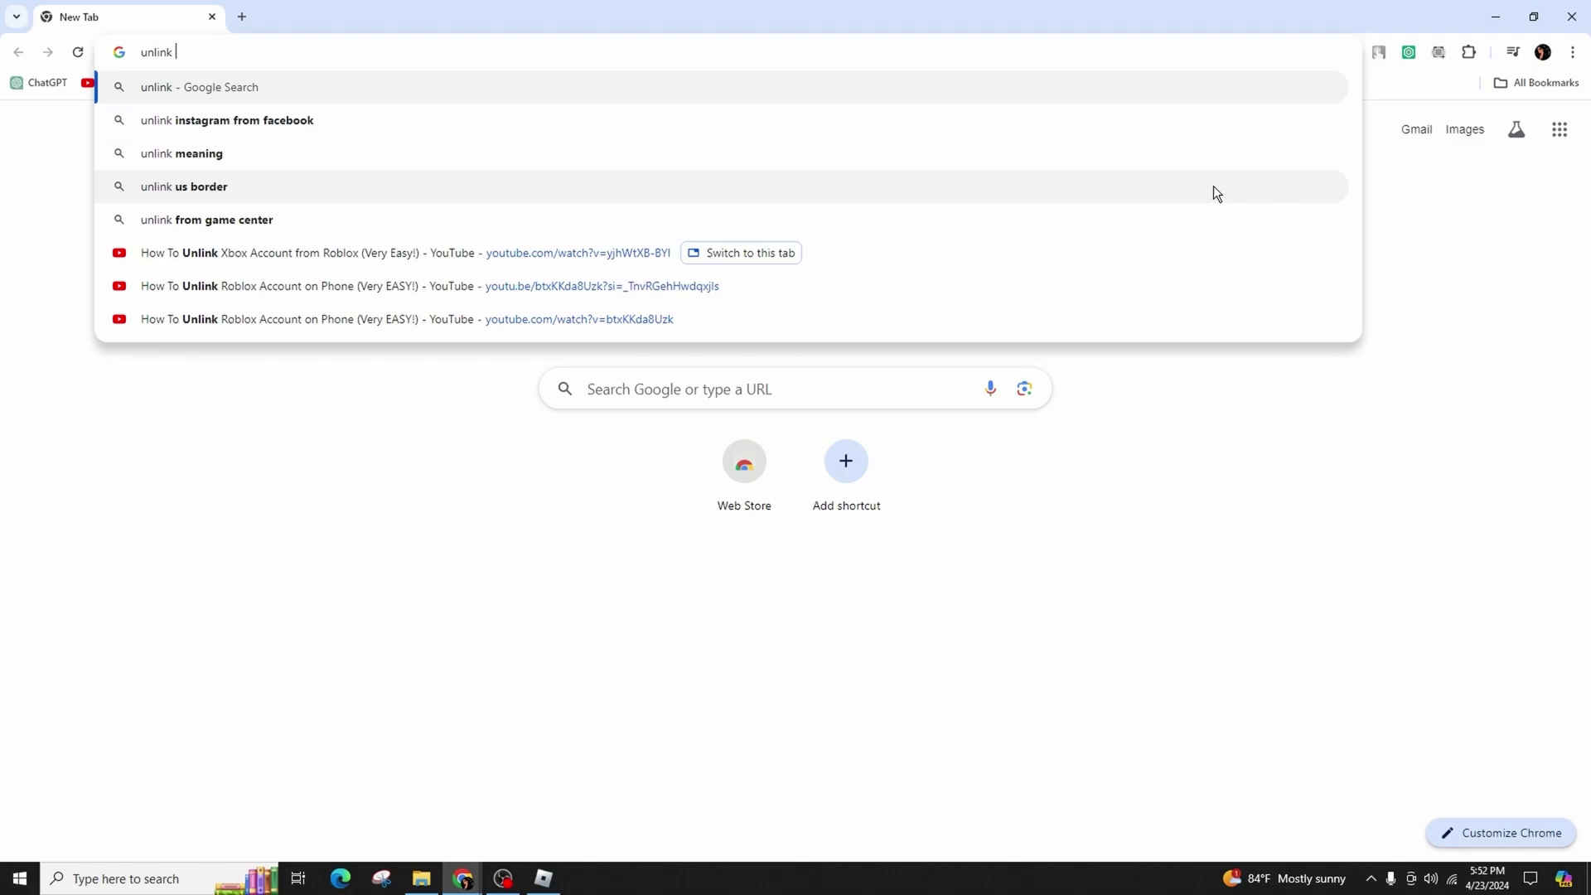
type(" roblox")
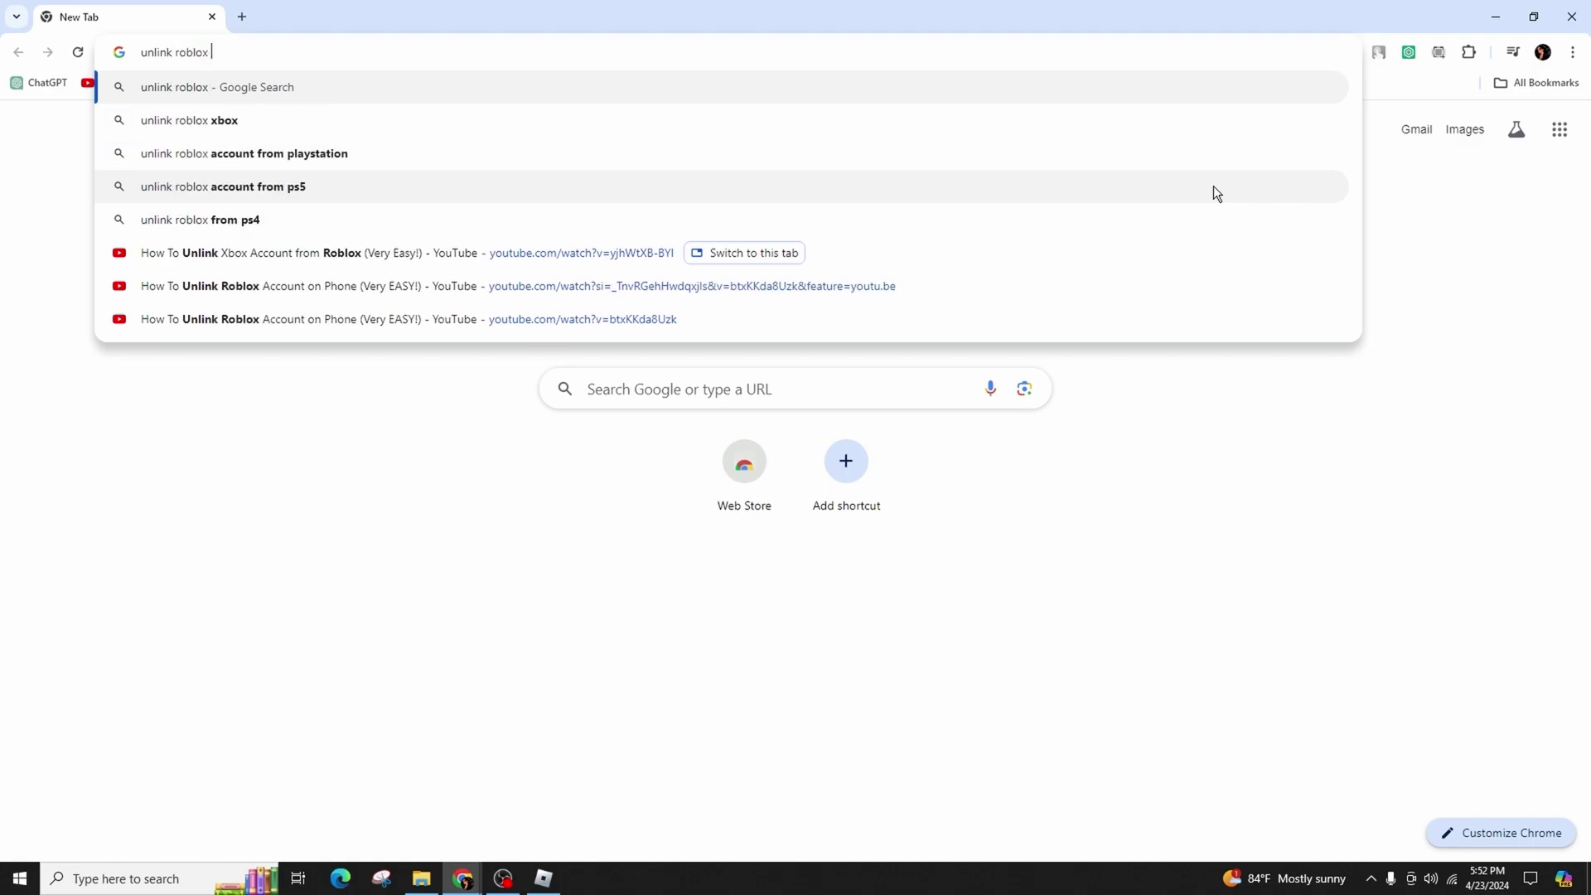
type(" x boxx")
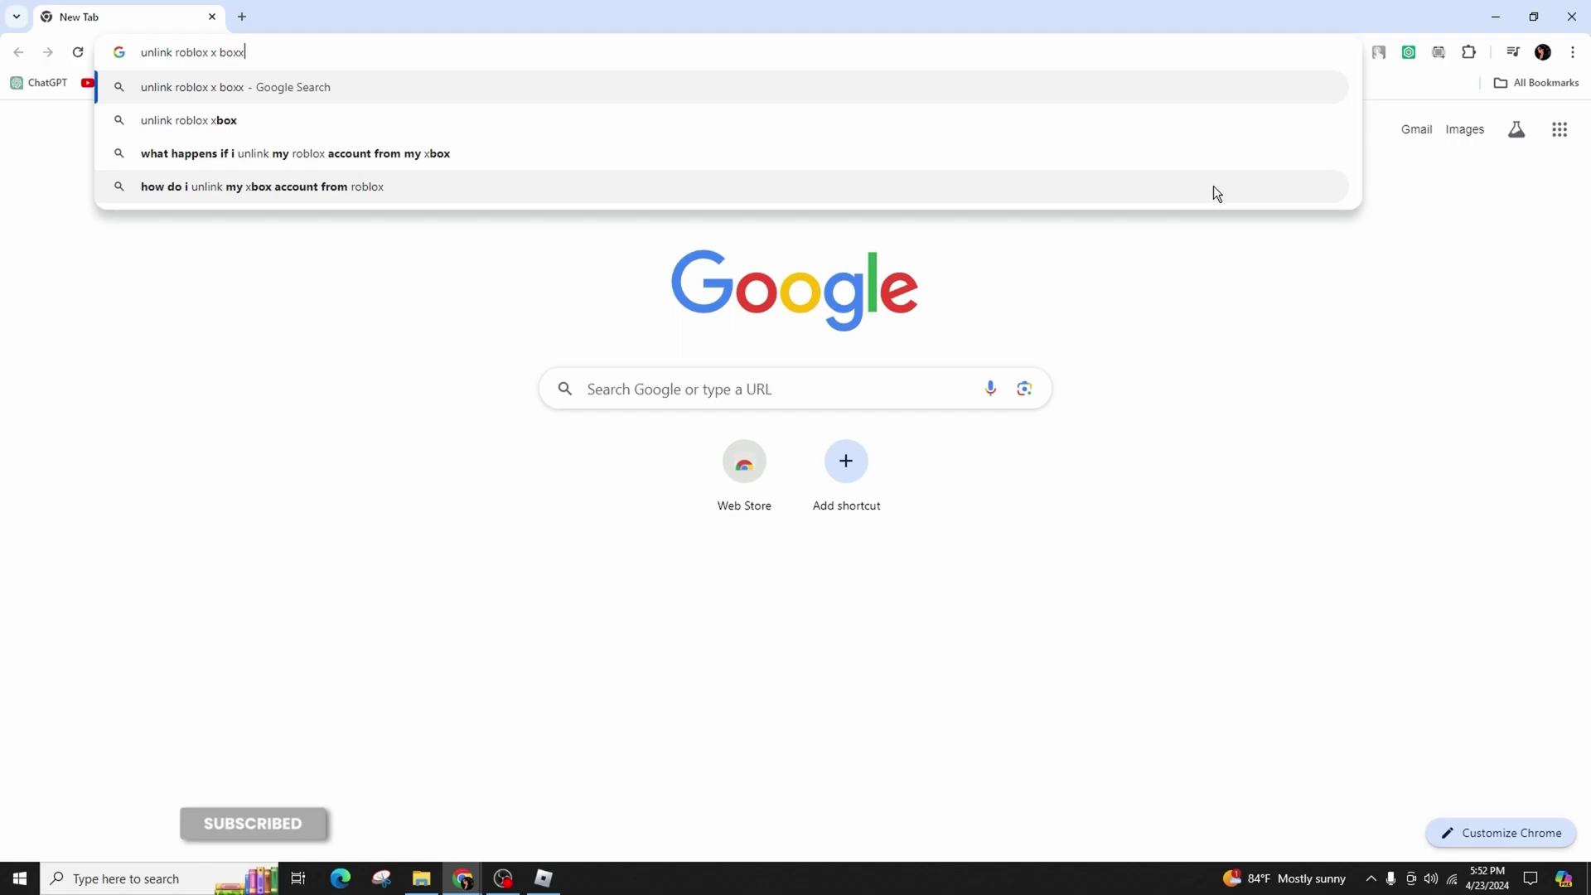
Step: Run the Google search for "unlink roblox x box"
key("Return")
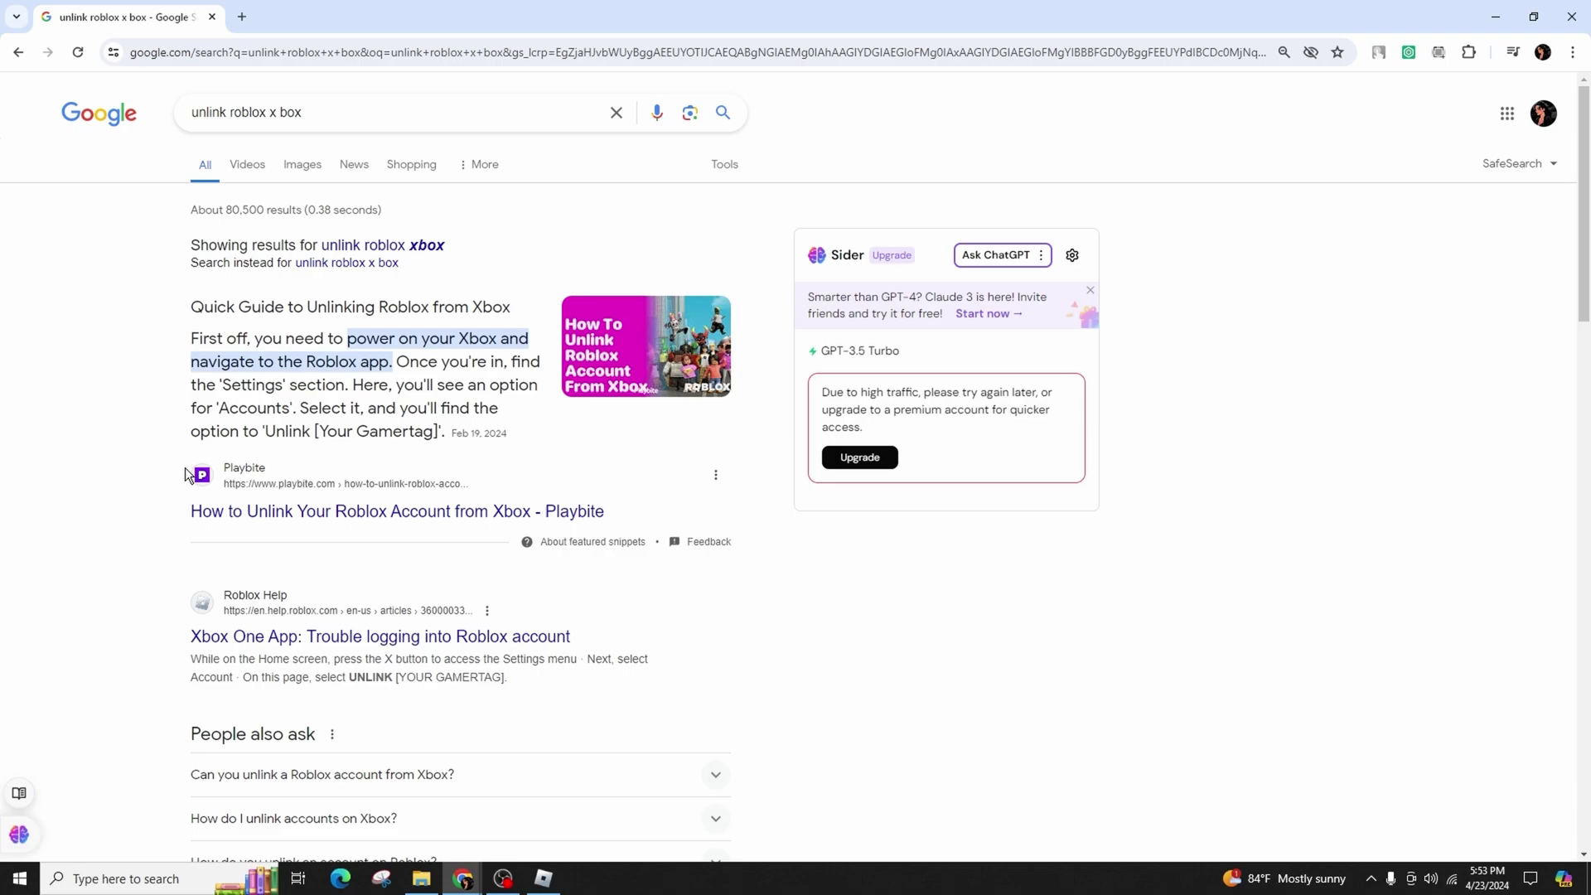
Step: Open the Roblox Help result "Xbox One App: Trouble logging into Roblox account"
left_click(332, 636)
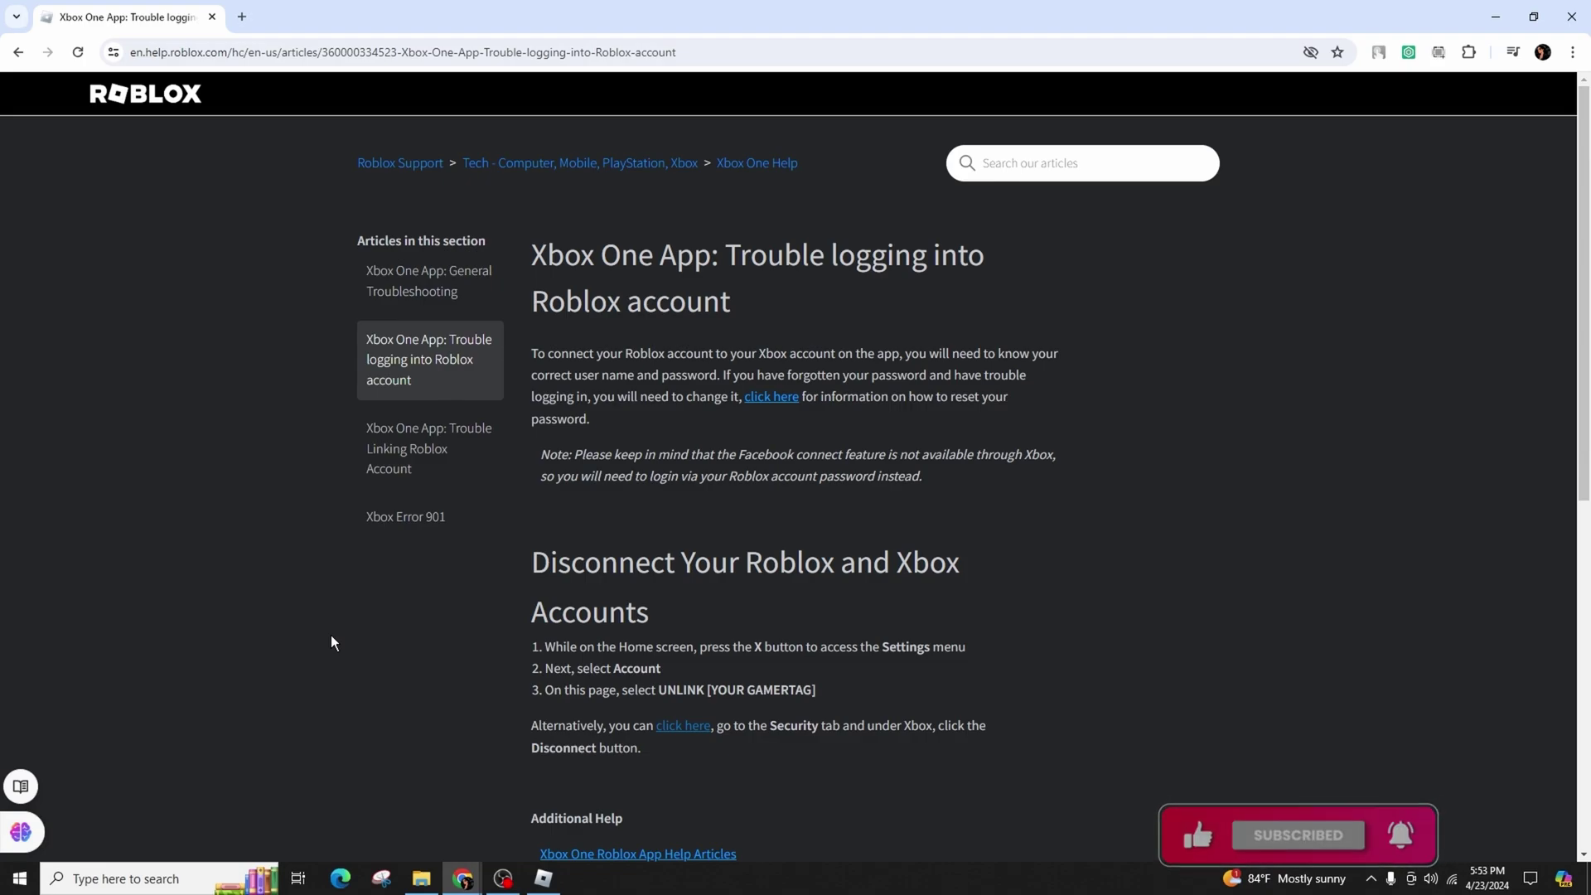
scroll(649, 618, "down", 1)
scroll(697, 635, "down", 2)
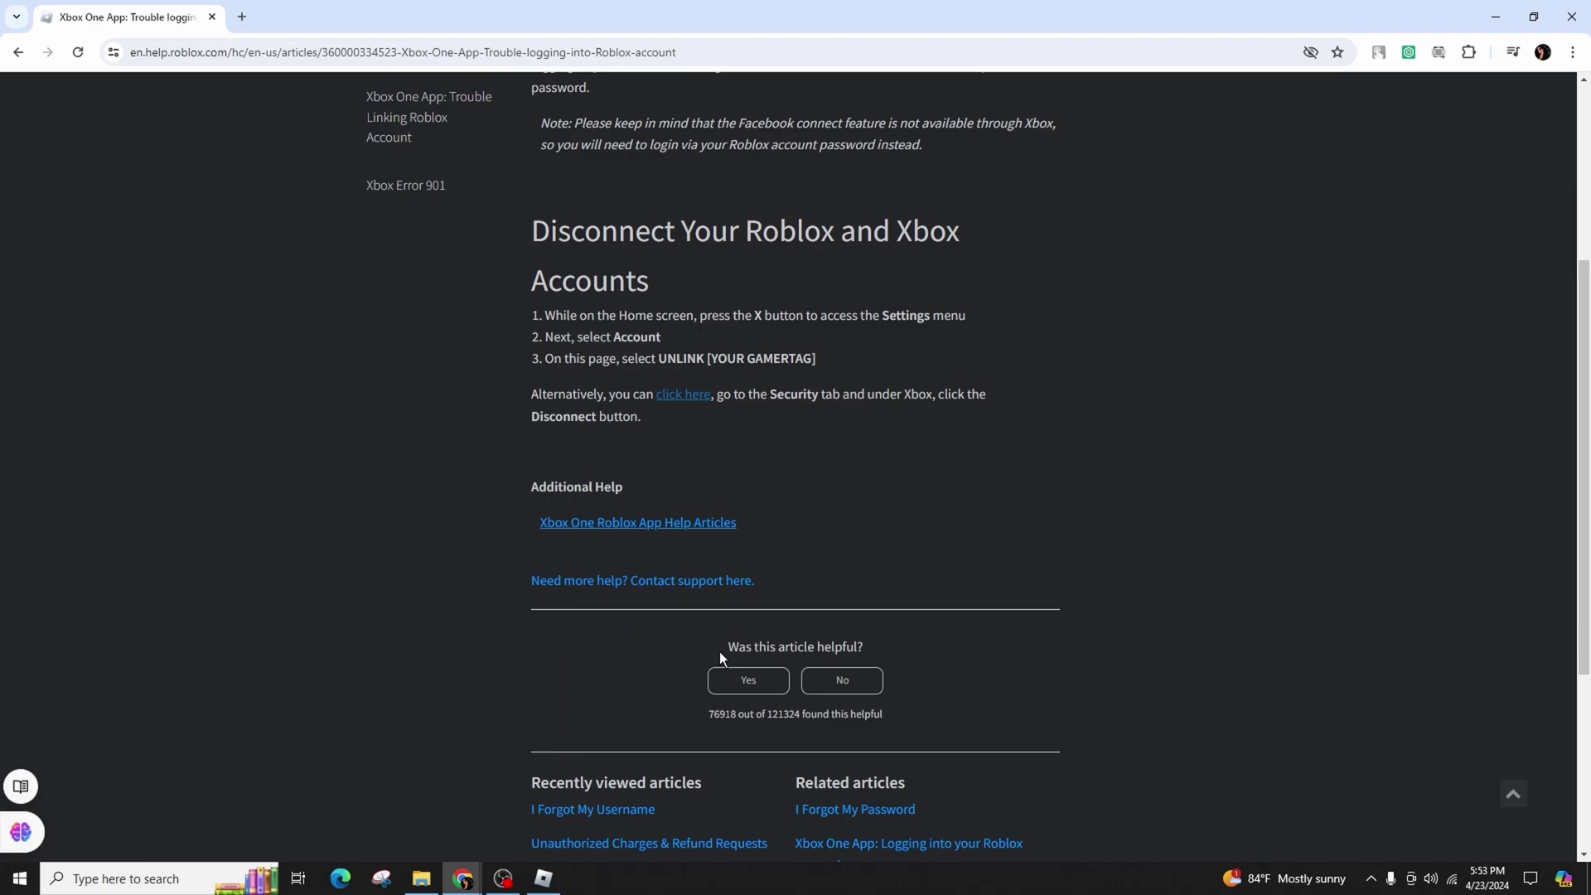
scroll(792, 551, "up", 5)
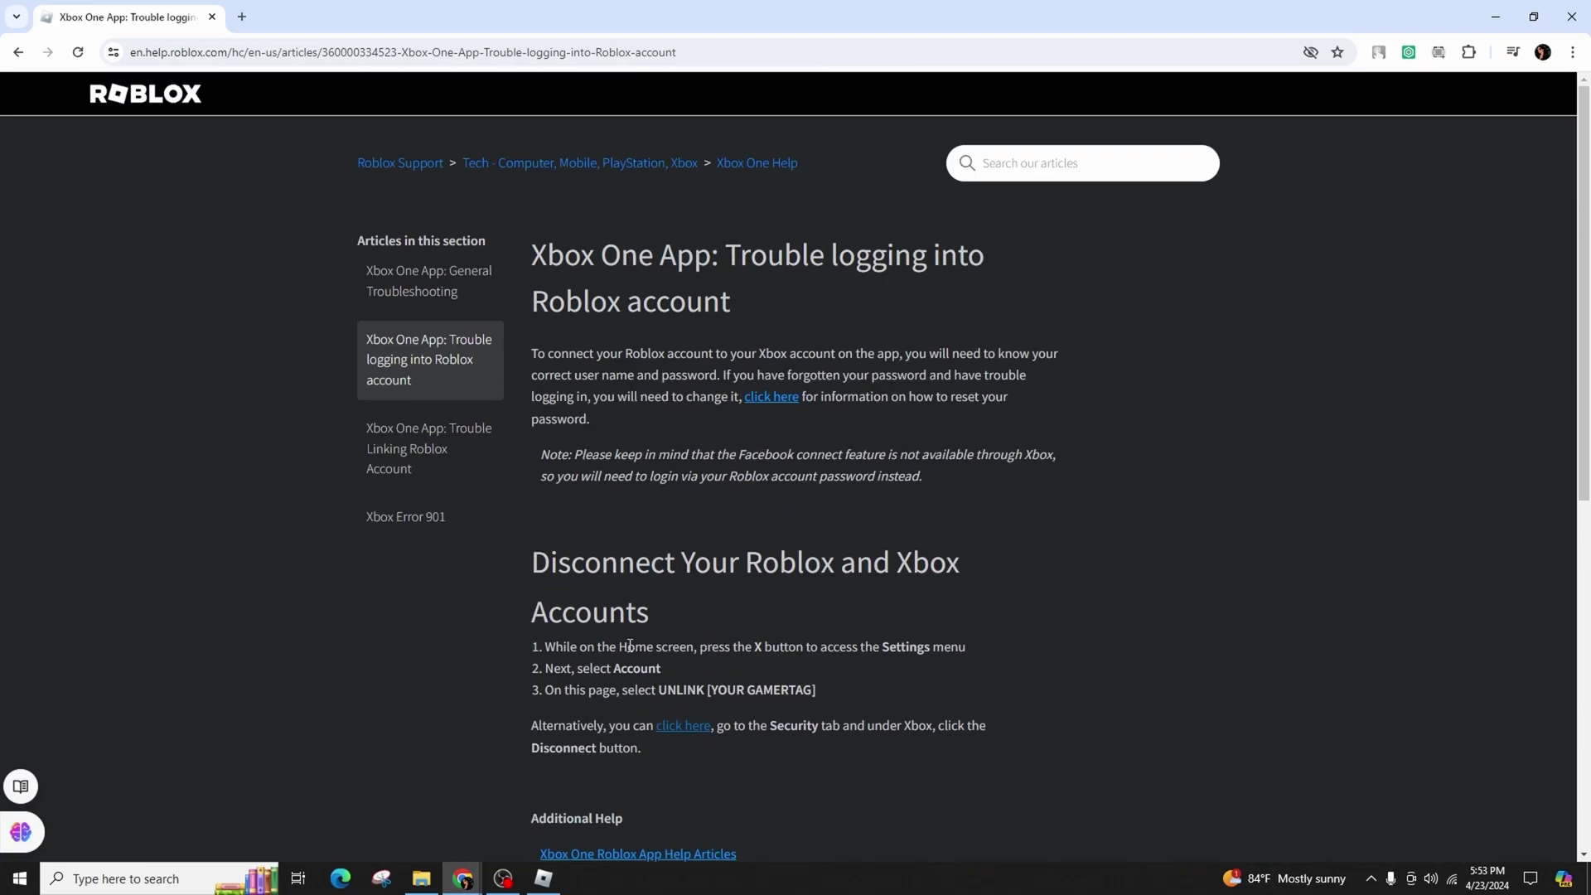
left_click_drag(658, 690, 815, 690)
left_click(1187, 631)
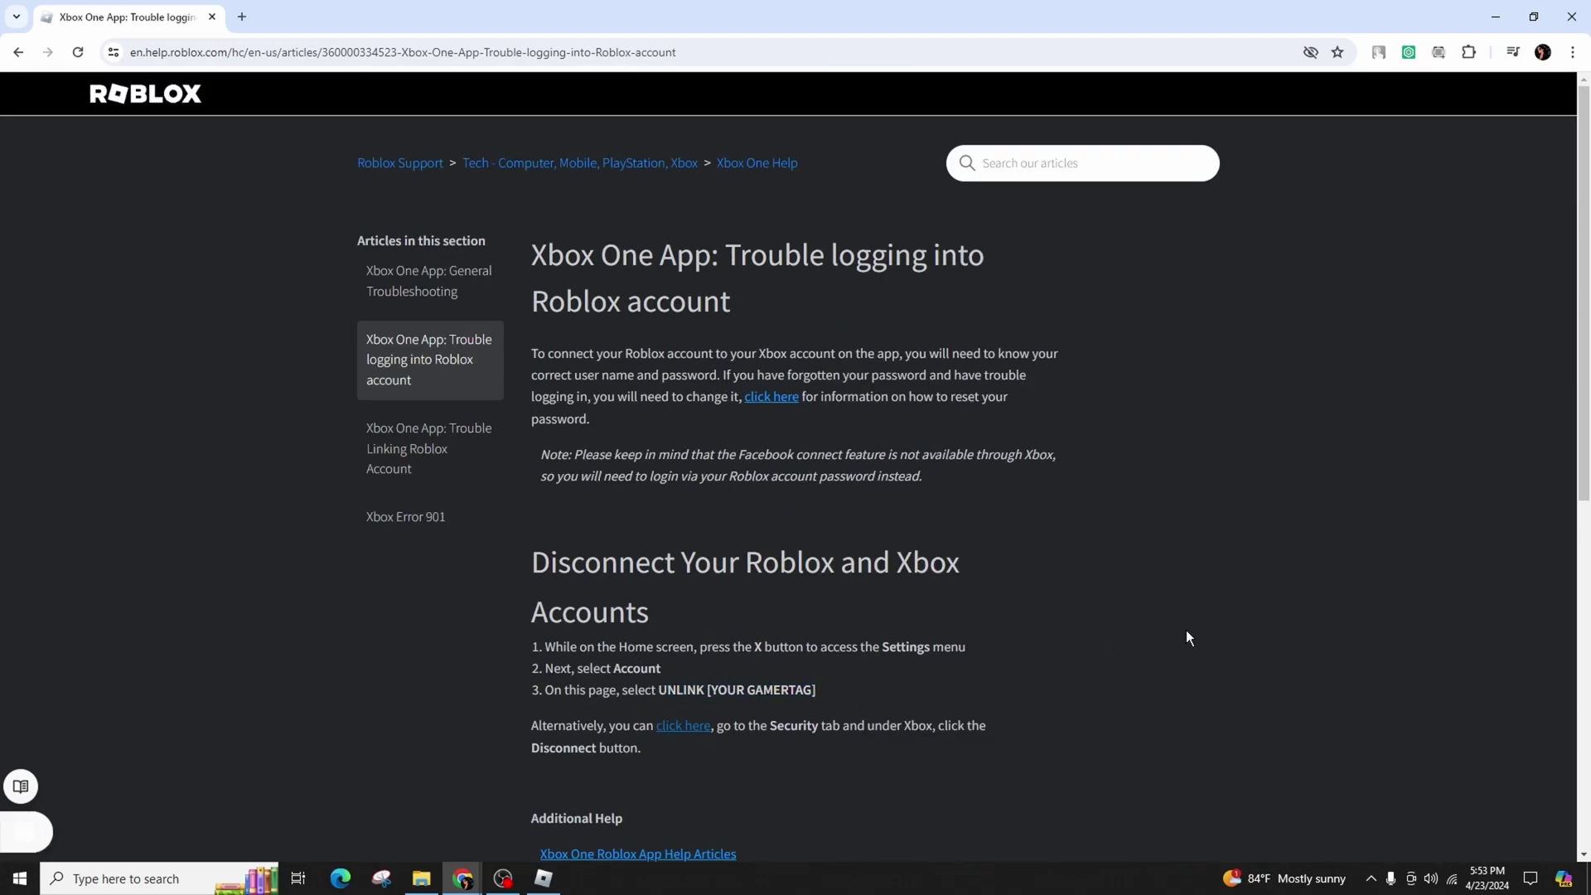